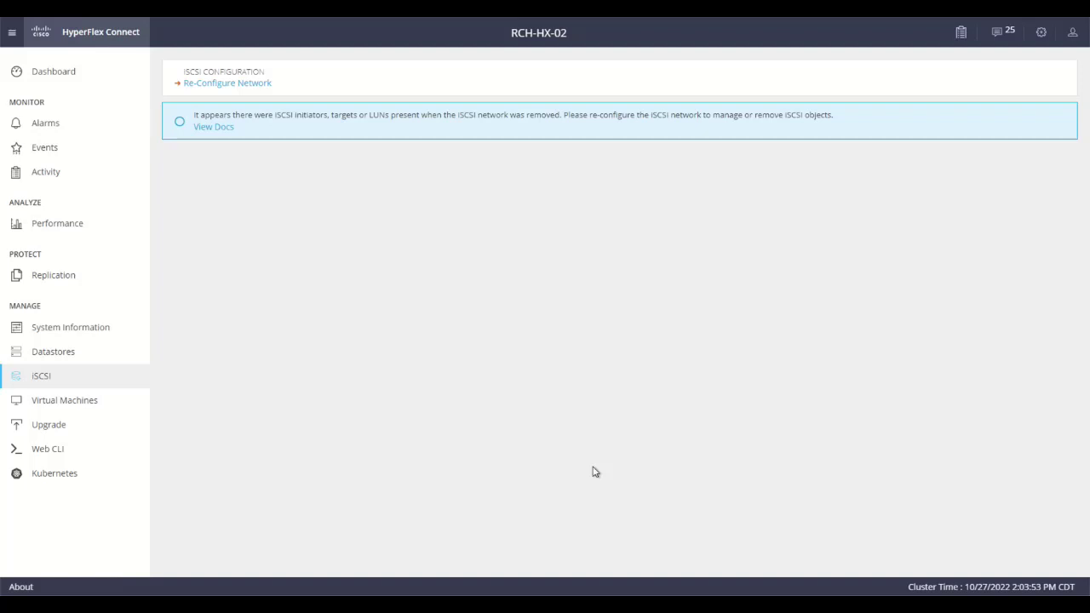
- Start reconfiguring the iSCSI network and set its subnet to 172.77.23.0/24
{"action": "left_click", "coordinate": [217, 86]}
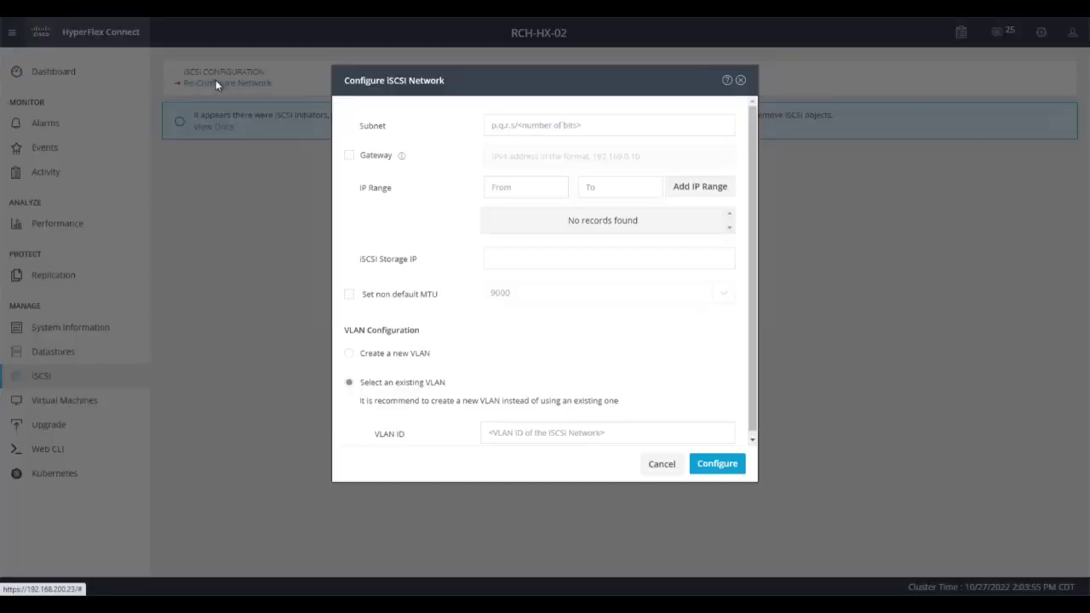
{"action": "left_click", "coordinate": [524, 126]}
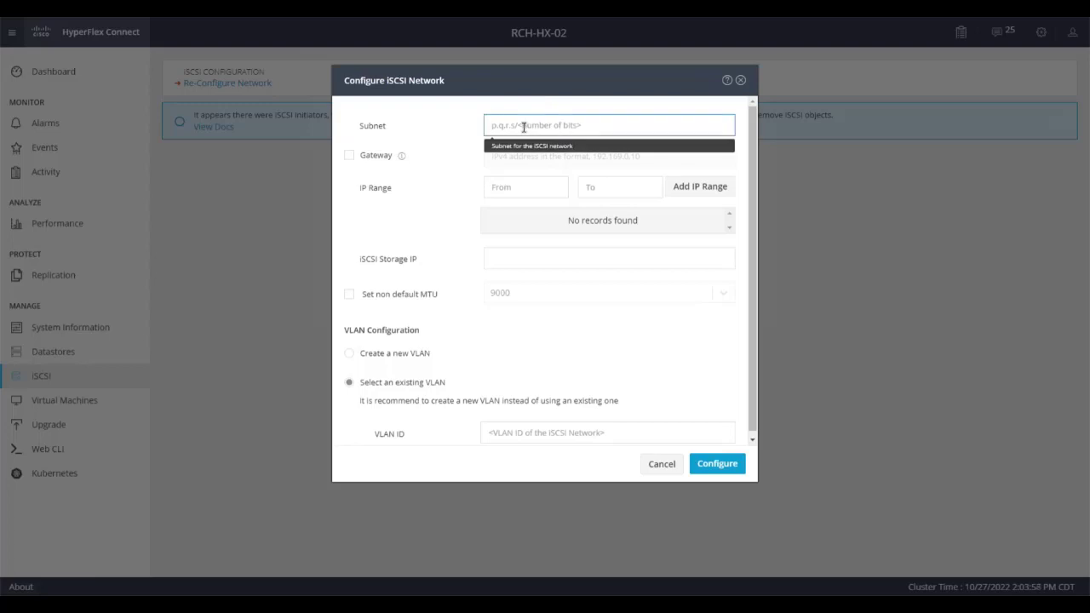
{"action": "type", "text": "172"}
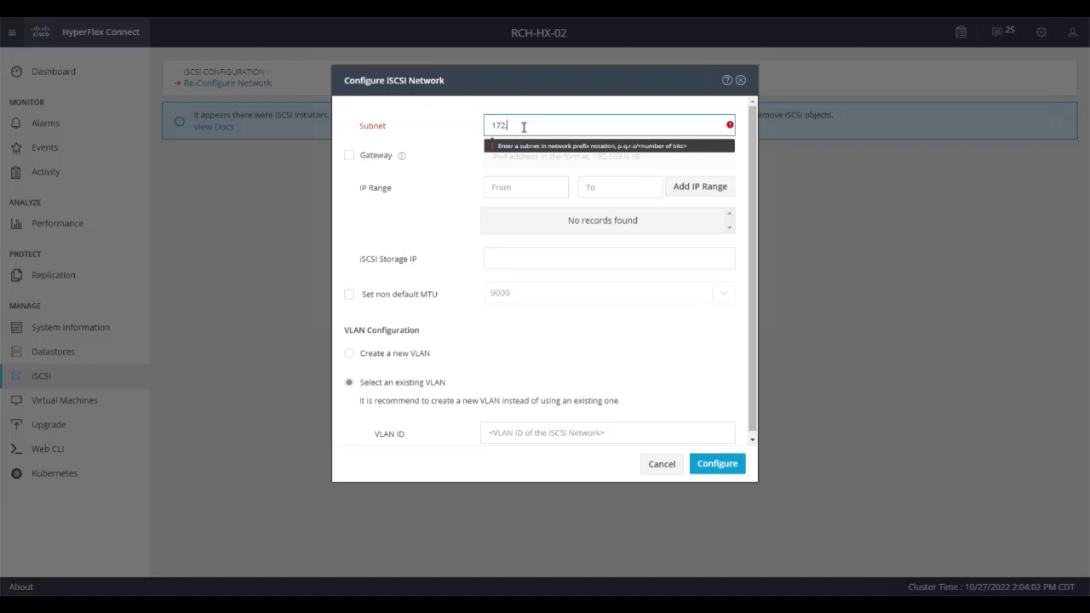
{"action": "type", "text": ".77"}
{"action": "type", "text": ".2"}
{"action": "type", "text": "8.0."}
{"action": "key", "text": "BackSpace"}
{"action": "type", "text": "/24"}
- Add the IP range 172.77.23.10 to 172.77.23.14 to the iSCSI network
{"action": "left_click", "coordinate": [504, 185]}
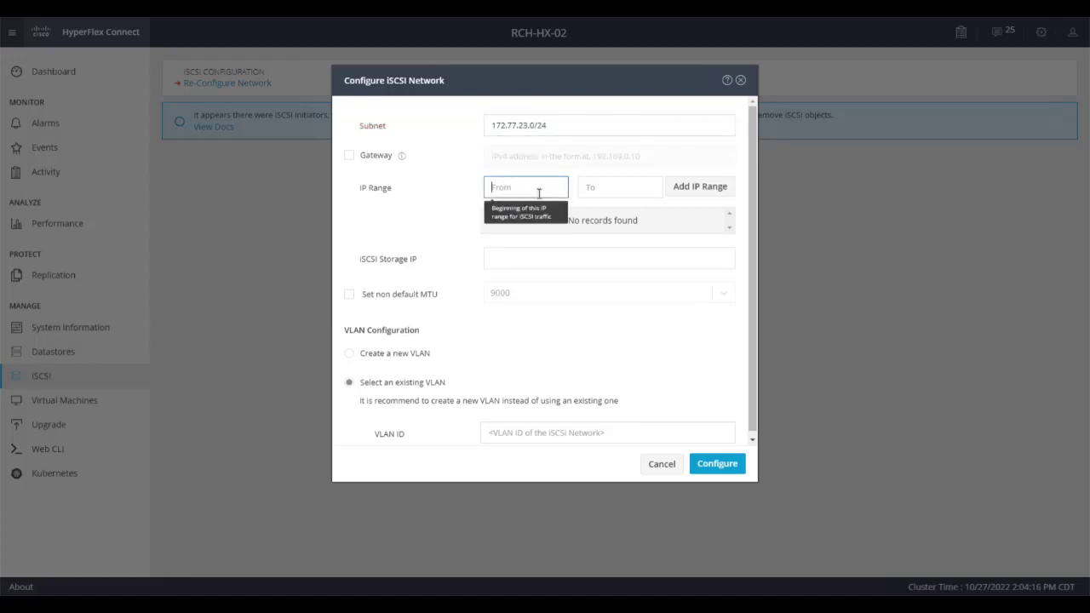
{"action": "type", "text": "172."}
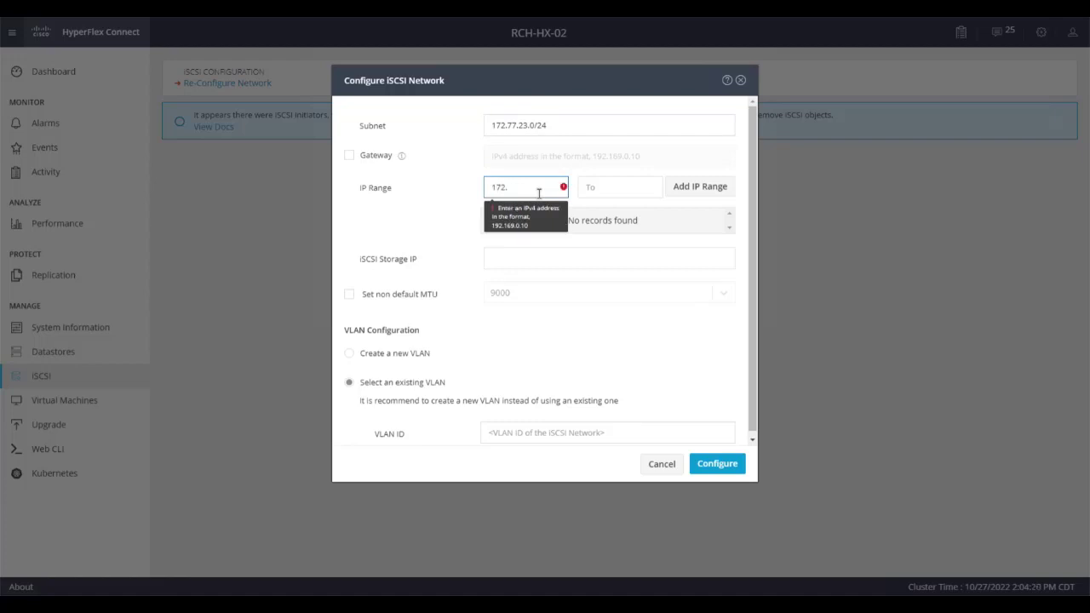
{"action": "type", "text": "77.23.10"}
{"action": "key", "text": "Tab"}
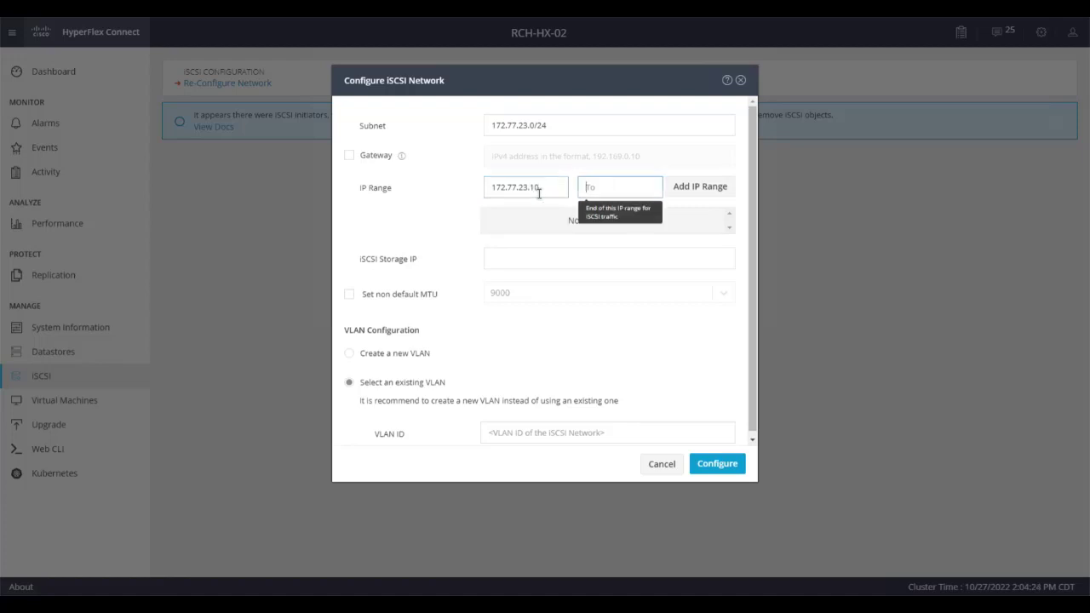
{"action": "type", "text": "172"}
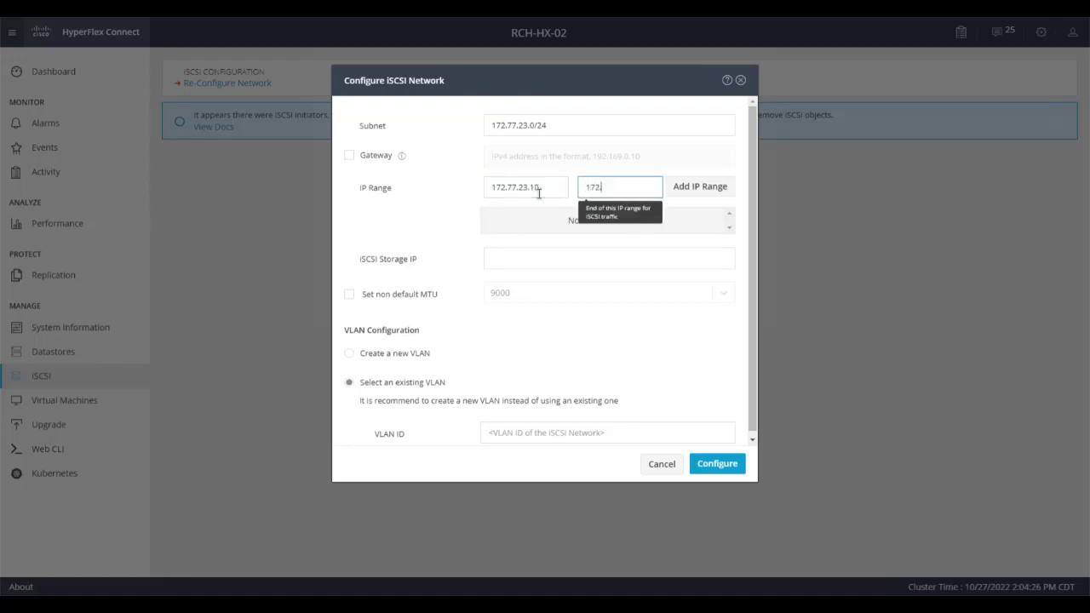
{"action": "type", "text": ".77"}
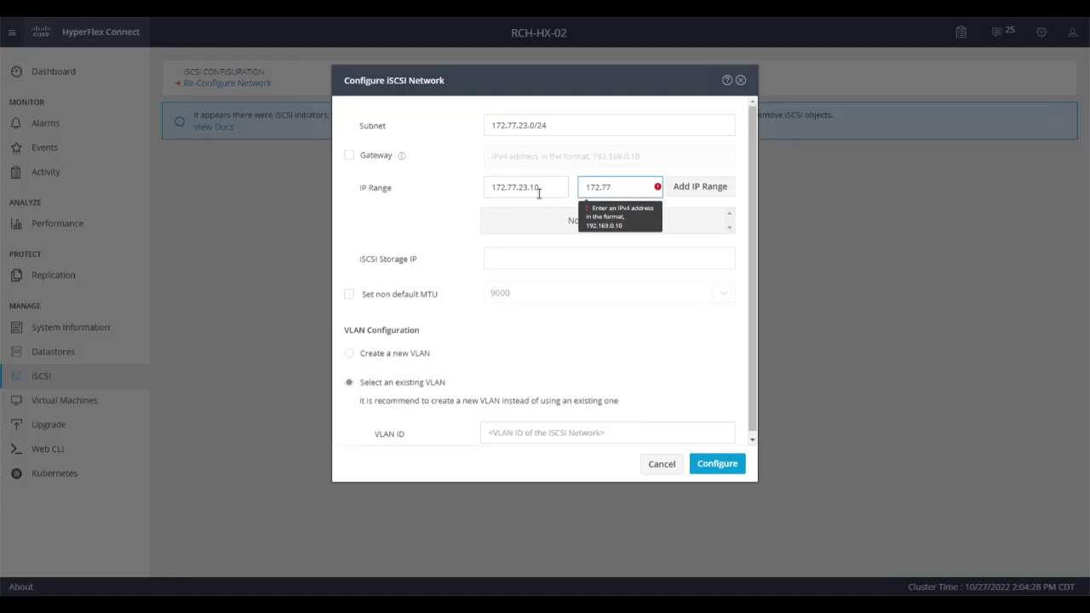
{"action": "type", "text": ".23.14"}
{"action": "left_click", "coordinate": [695, 195]}
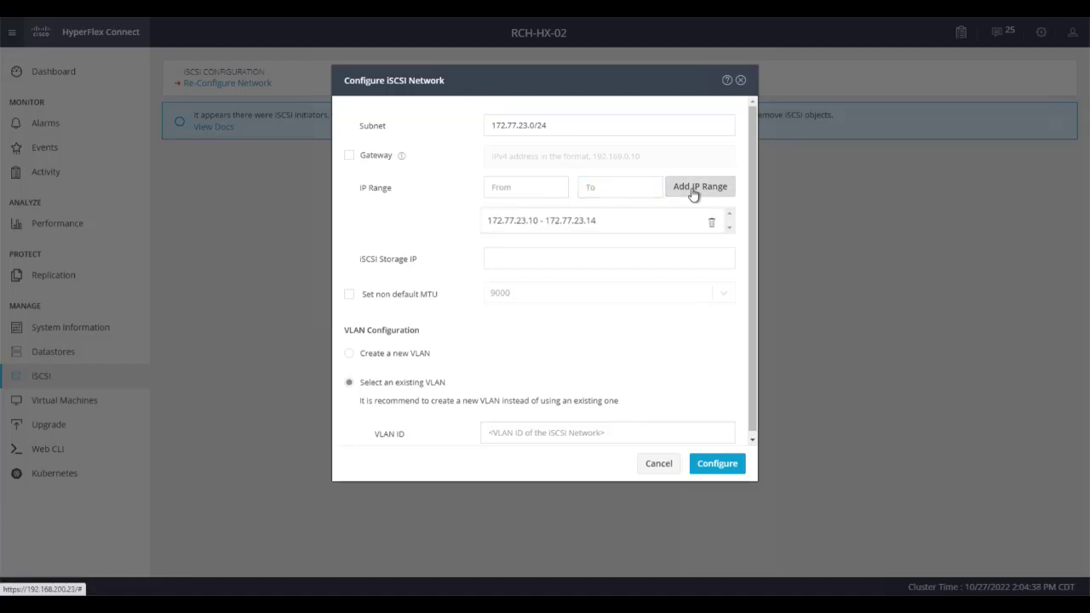
- Set the iSCSI storage IP to 172.77.23.20 with existing VLAN ID 1399, and submit the network configuration
{"action": "left_click", "coordinate": [539, 257]}
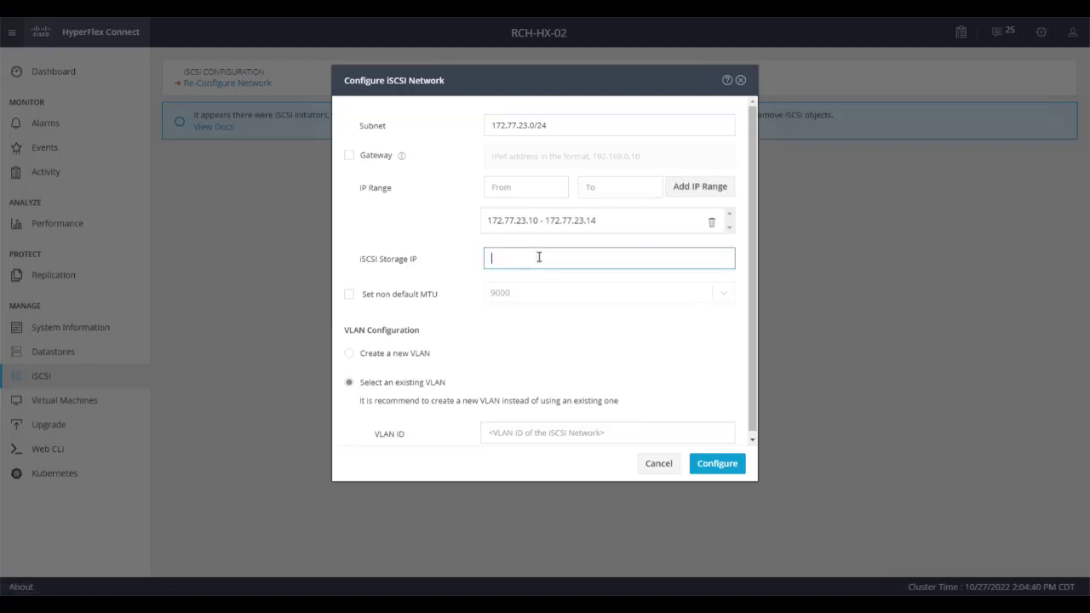
{"action": "type", "text": "172.77.23.20"}
{"action": "left_click", "coordinate": [562, 339]}
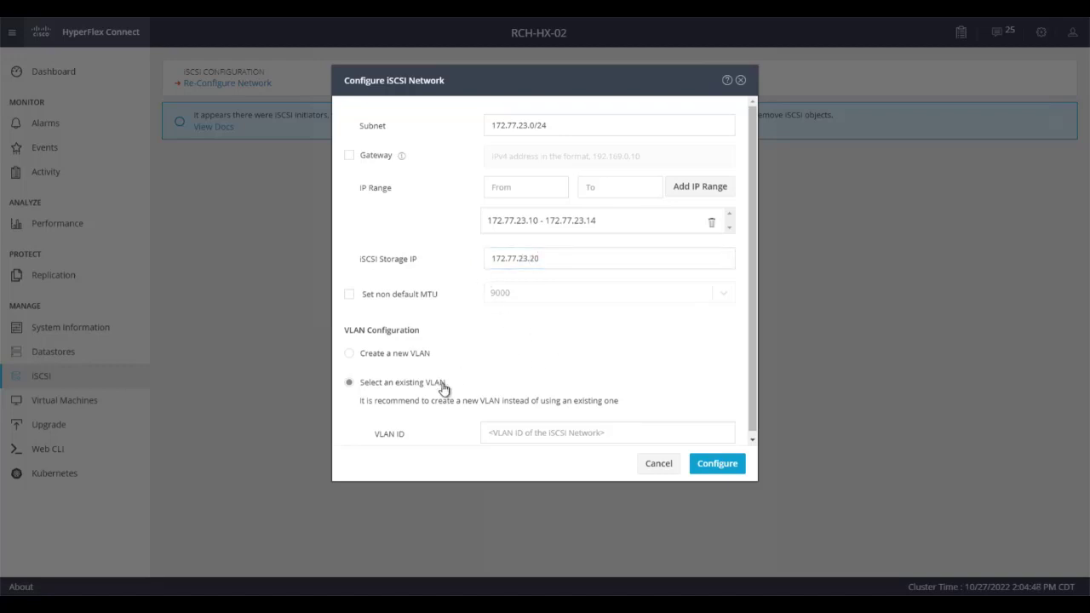
{"action": "left_click", "coordinate": [615, 433]}
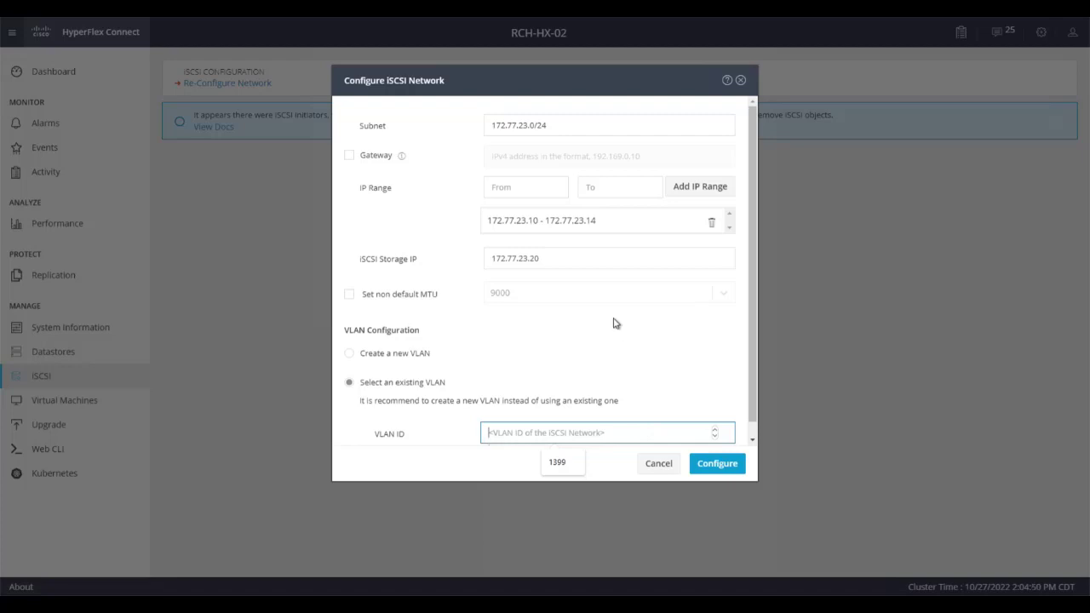
{"action": "left_click", "coordinate": [559, 465]}
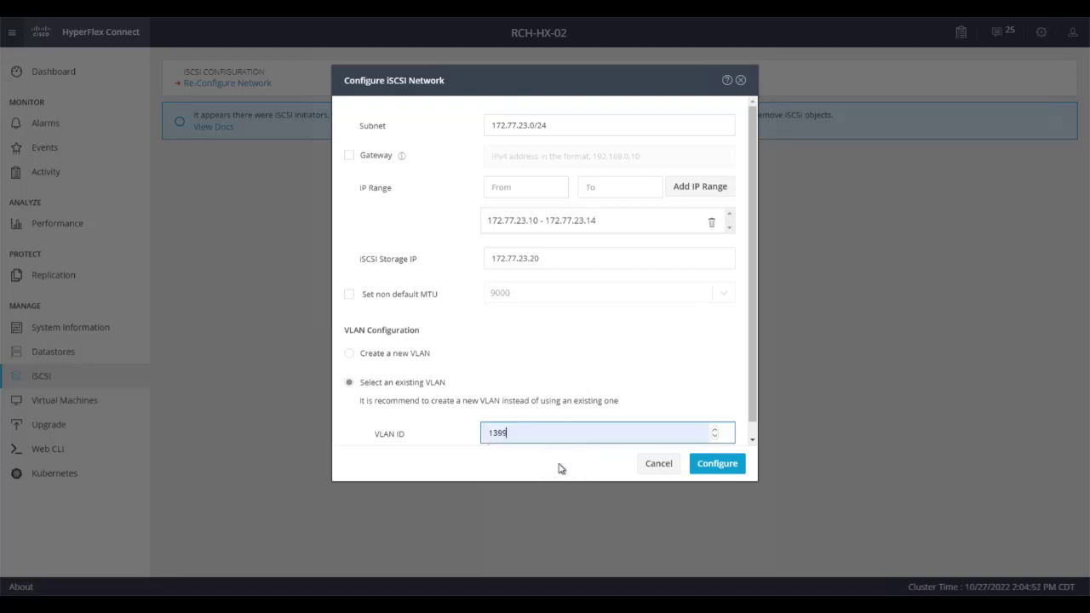
{"action": "left_click", "coordinate": [722, 470]}
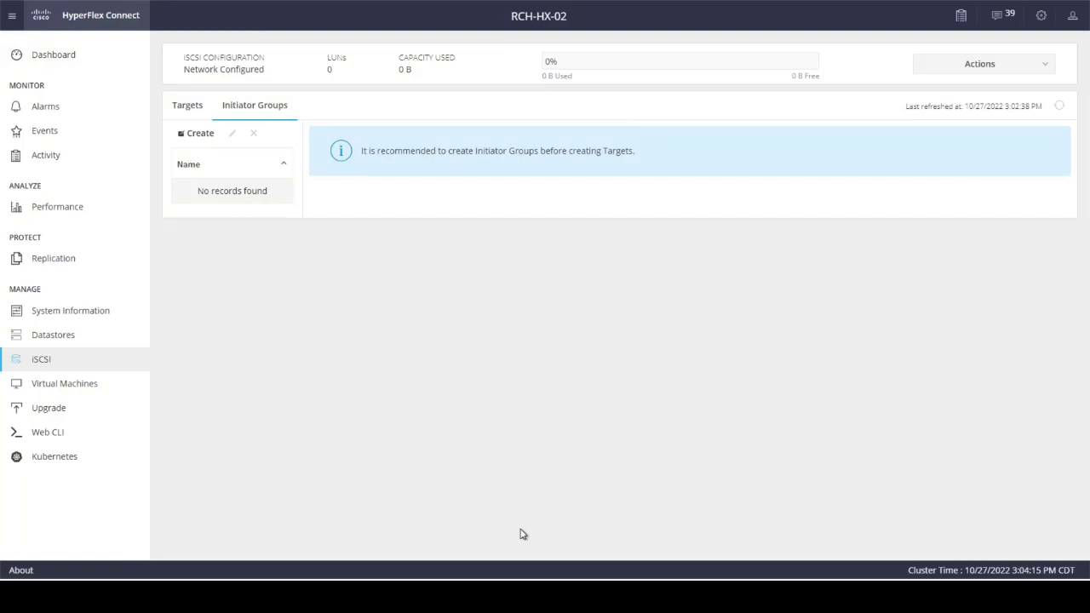
- Start a new initiator group named local-esxihosts
{"action": "left_click", "coordinate": [201, 150]}
{"action": "left_click", "coordinate": [420, 114]}
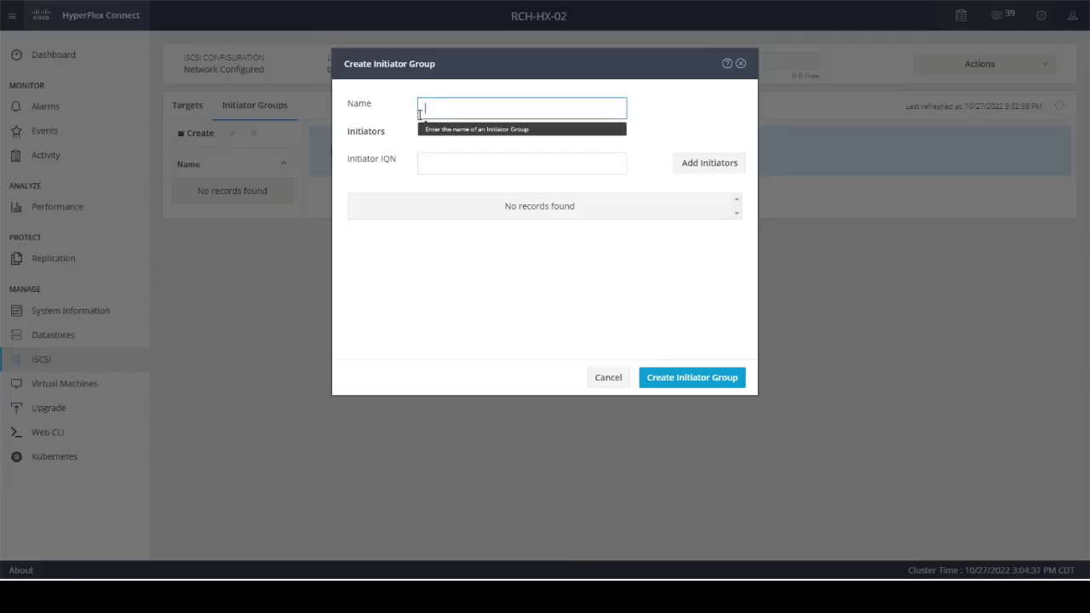
{"action": "type", "text": "local-esxihosts"}
{"action": "left_click", "coordinate": [436, 165]}
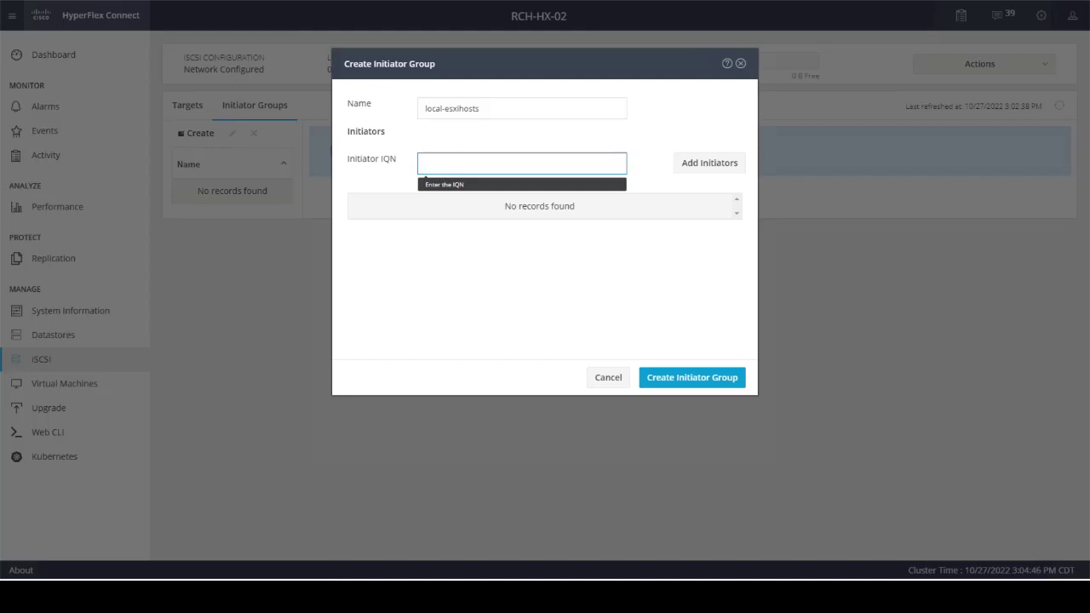
- Copy the initiator name from the iSCSI Initiator properties in Server Manager and paste it as the group's initiator IQN in HyperFlex Connect
{"action": "key", "text": "alt+Tab"}
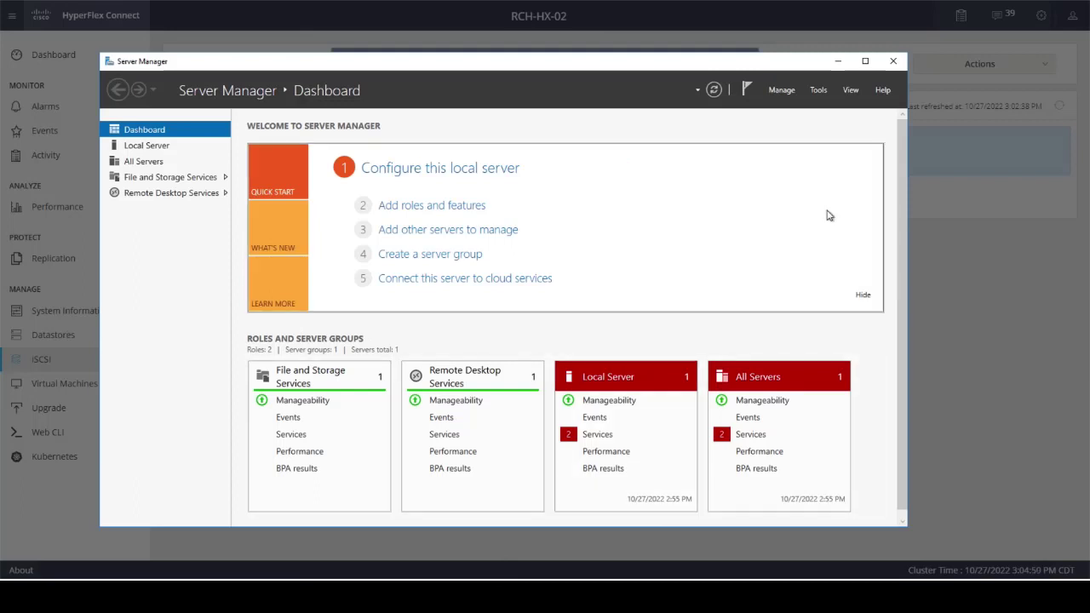
{"action": "left_click", "coordinate": [820, 90]}
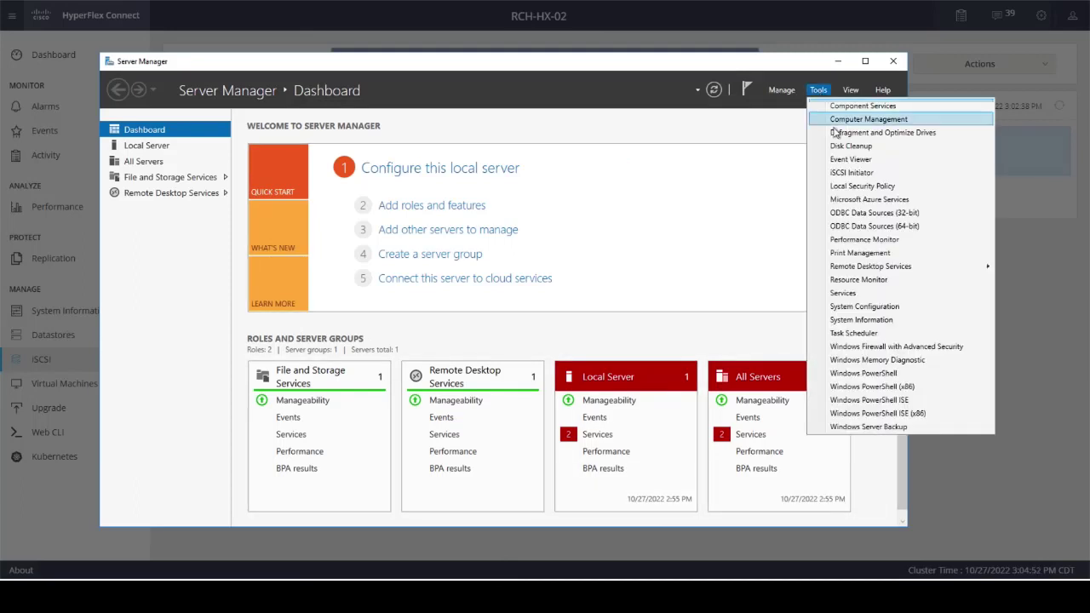
{"action": "left_click", "coordinate": [851, 173]}
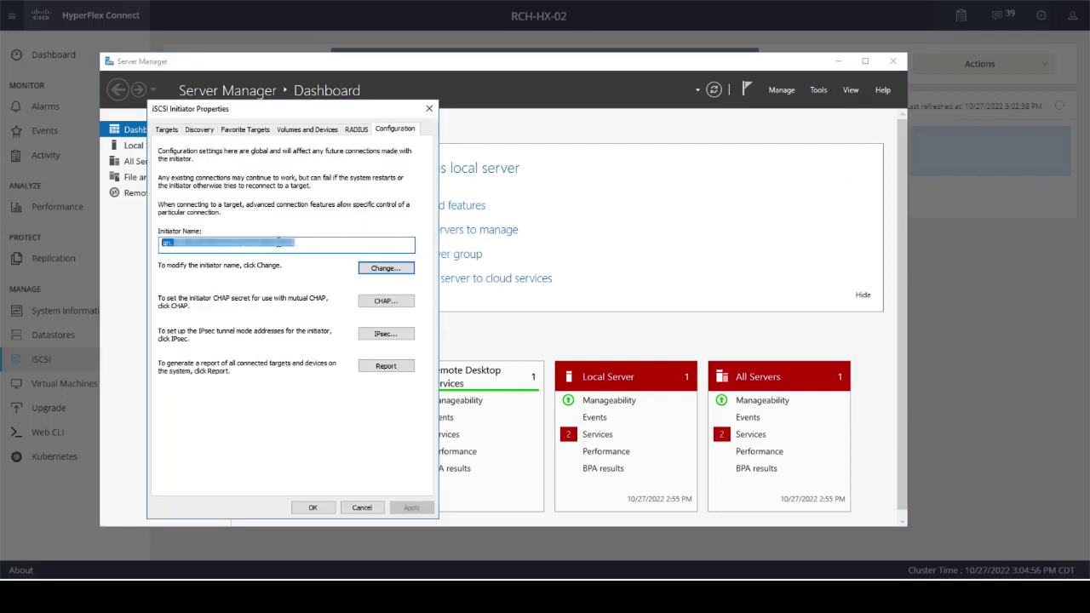
{"action": "right_click", "coordinate": [277, 246]}
{"action": "left_click", "coordinate": [314, 282]}
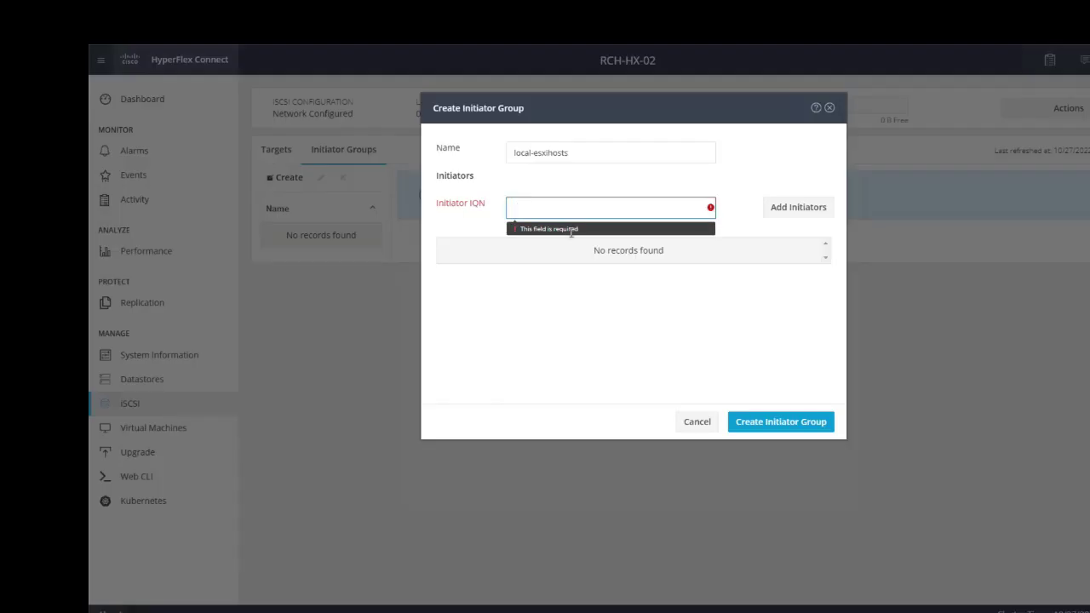
{"action": "right_click", "coordinate": [557, 213]}
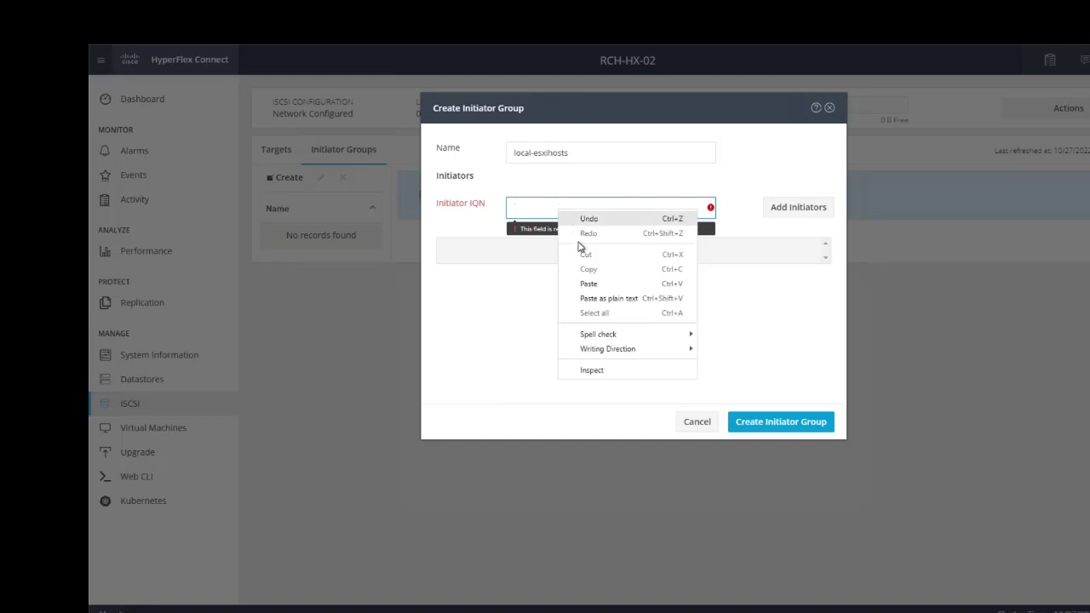
{"action": "left_click", "coordinate": [589, 283]}
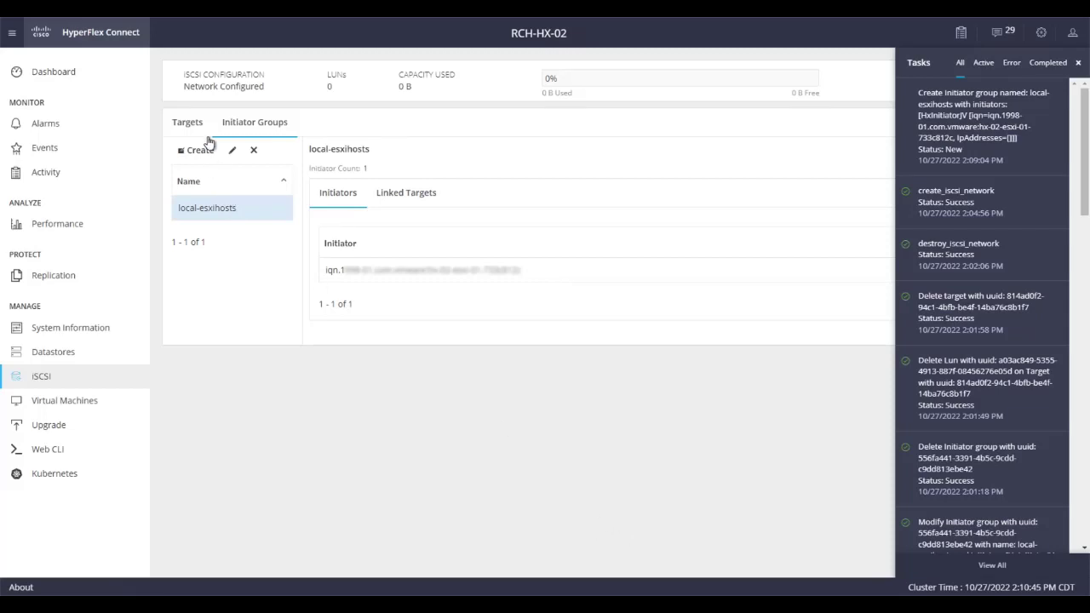
- Create an iSCSI target named local-esxi-lun01 without CHAP authentication
{"action": "left_click", "coordinate": [193, 126]}
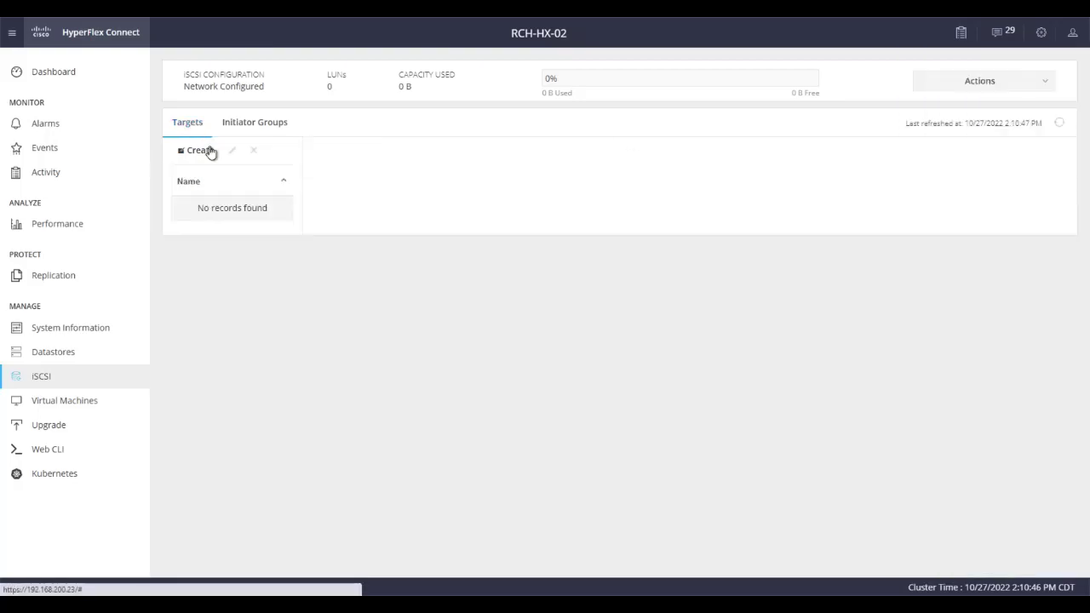
{"action": "left_click", "coordinate": [199, 153]}
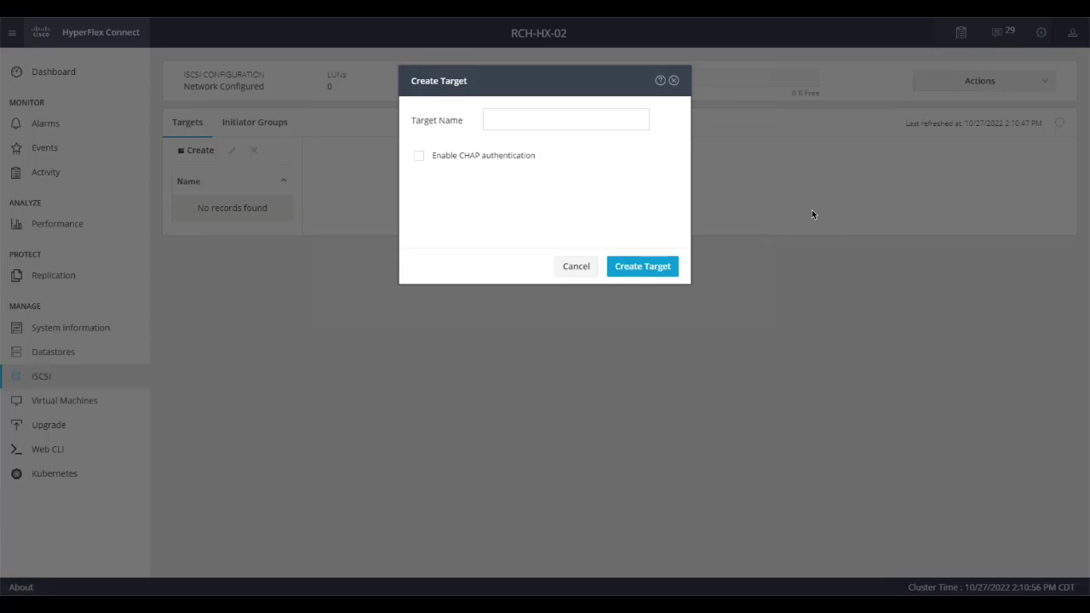
{"action": "left_click", "coordinate": [538, 120]}
{"action": "right_click", "coordinate": [538, 120]}
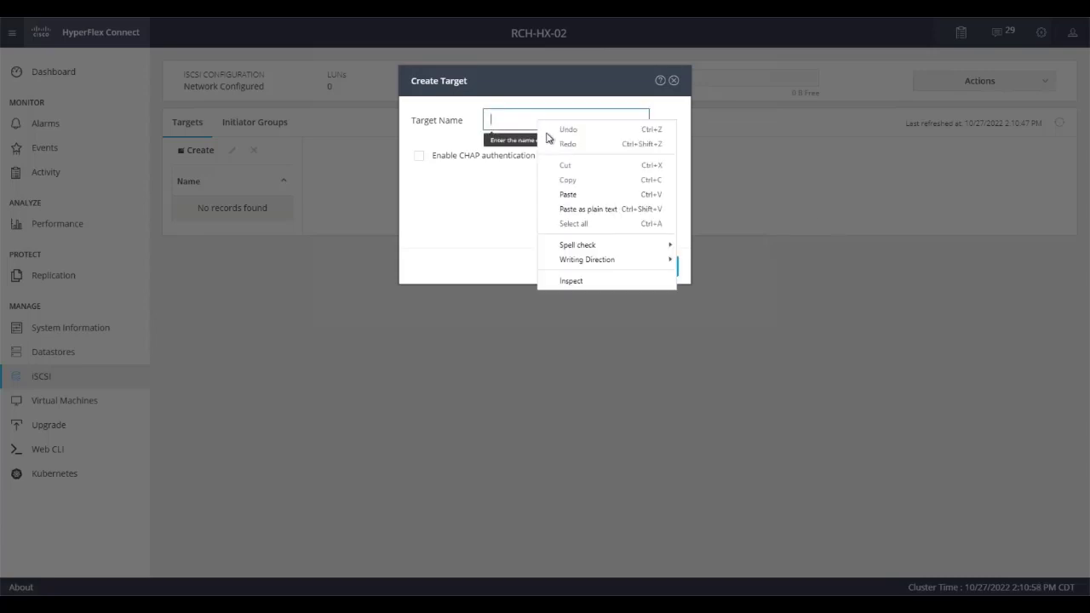
{"action": "left_click", "coordinate": [564, 195]}
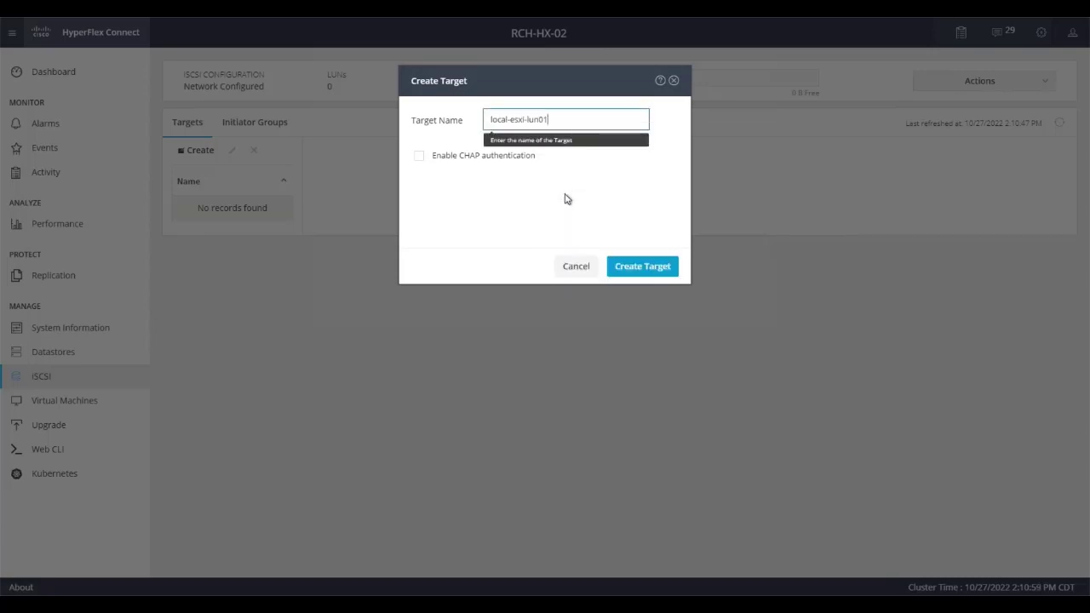
{"action": "left_click", "coordinate": [632, 269]}
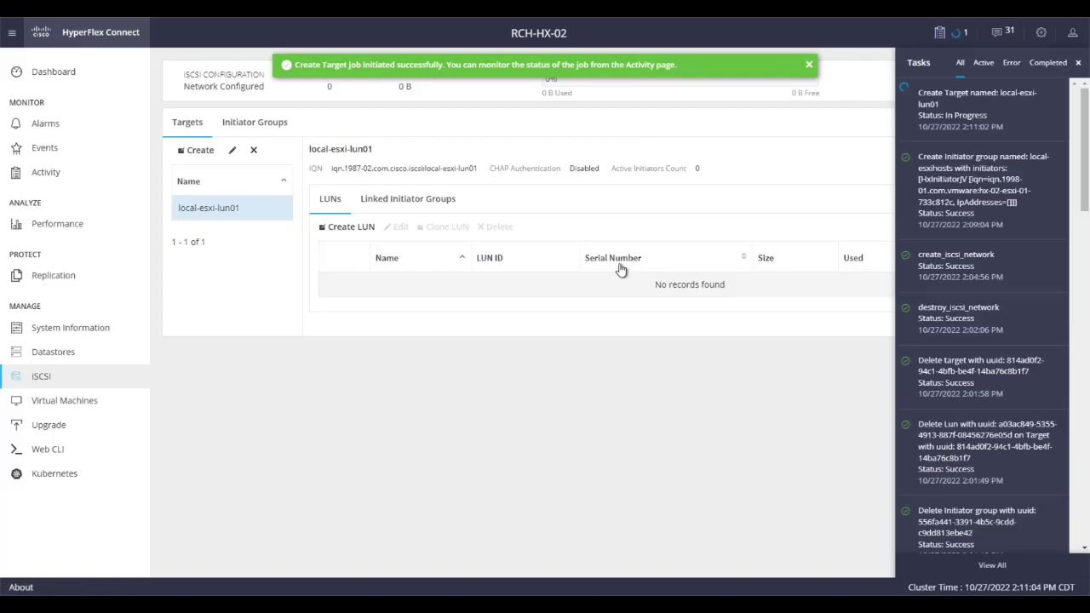
- Create a 100 GB LUN named image-isos on the local-esxi-lun01 target
{"action": "left_click", "coordinate": [350, 227]}
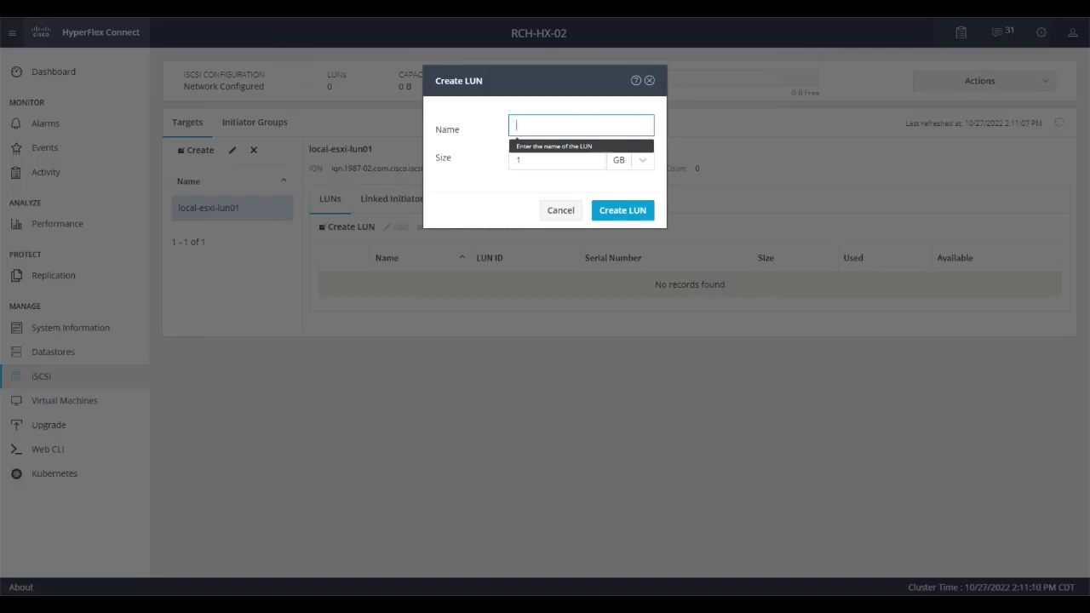
{"action": "right_click", "coordinate": [549, 128]}
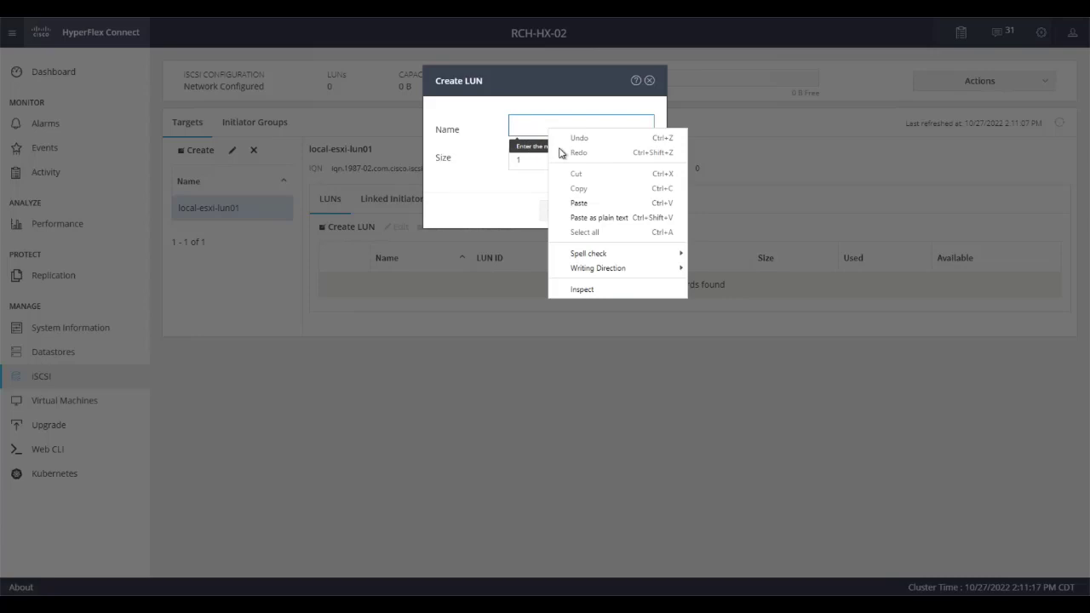
{"action": "left_click", "coordinate": [575, 199]}
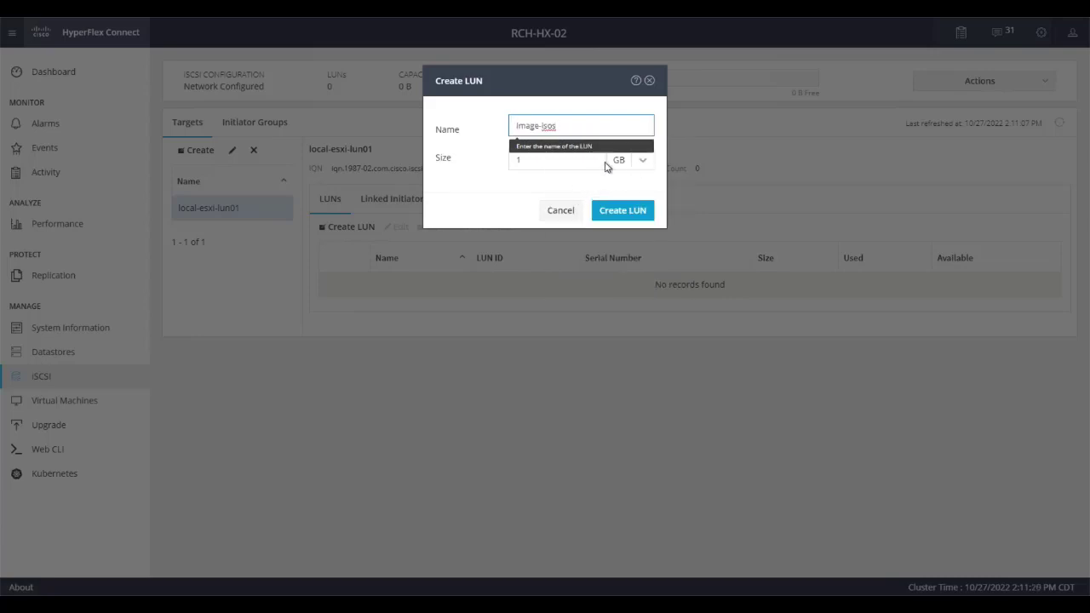
{"action": "left_click", "coordinate": [578, 162]}
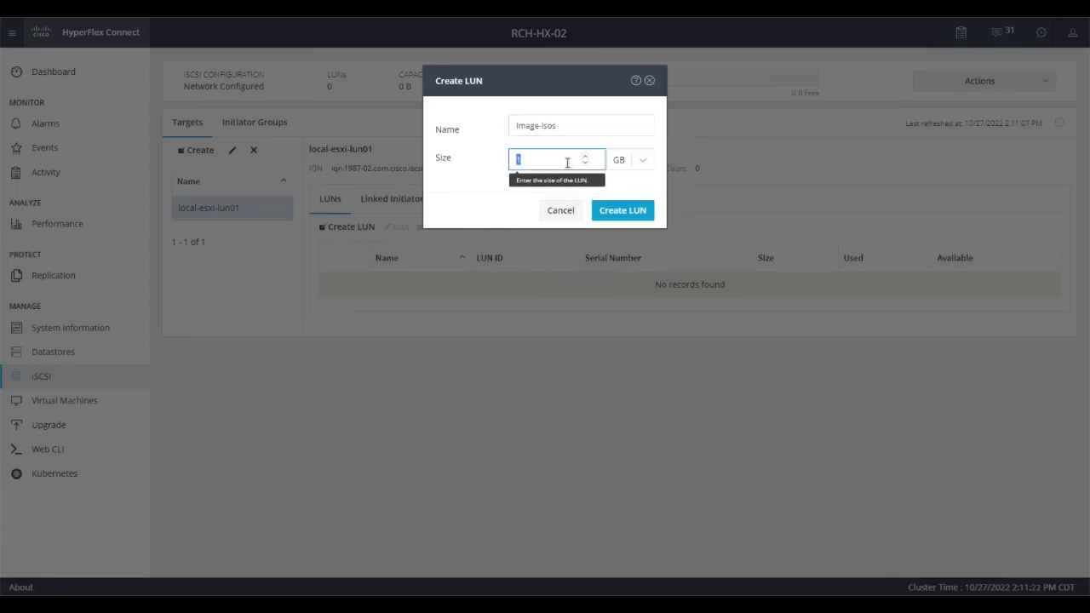
{"action": "type", "text": "100"}
{"action": "left_click", "coordinate": [635, 215]}
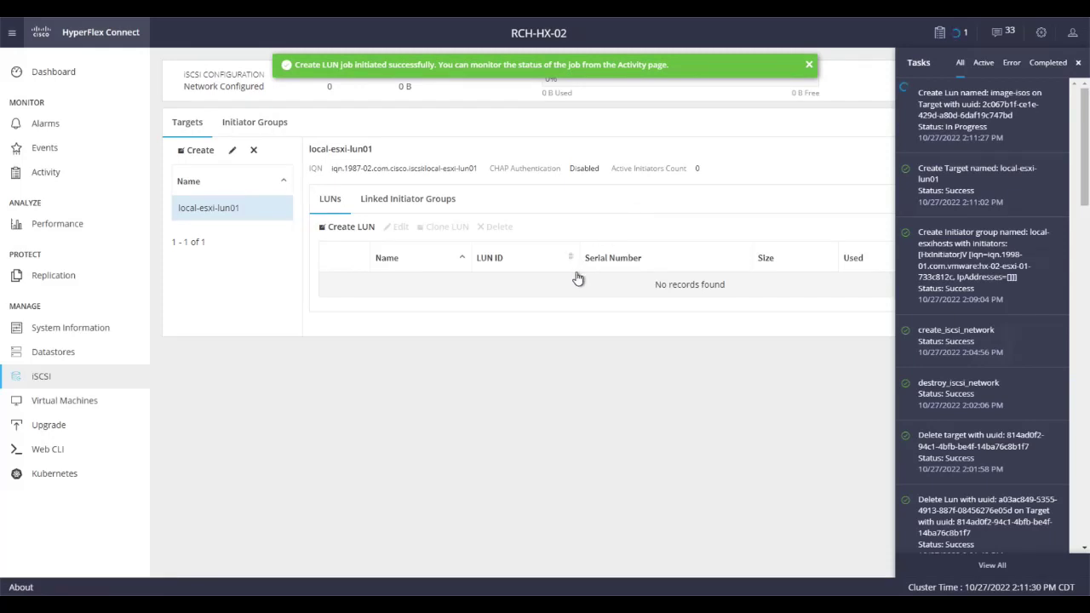
- Link the local-esxihosts initiator group to the local-esxi-lun01 target and check the group's linked targets
{"action": "left_click", "coordinate": [437, 208]}
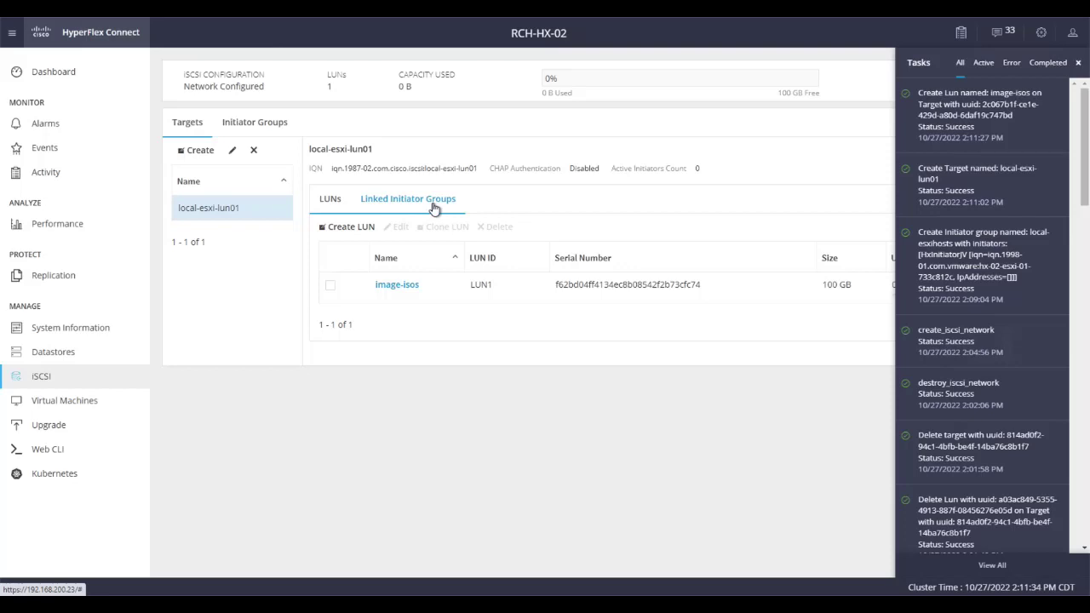
{"action": "left_click", "coordinate": [434, 207]}
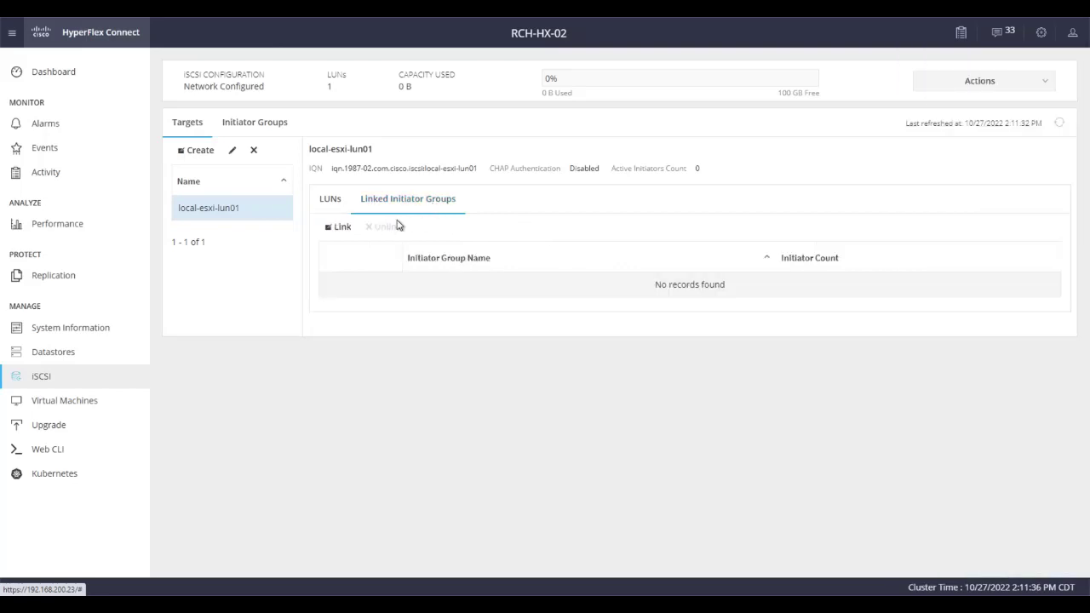
{"action": "left_click", "coordinate": [341, 228]}
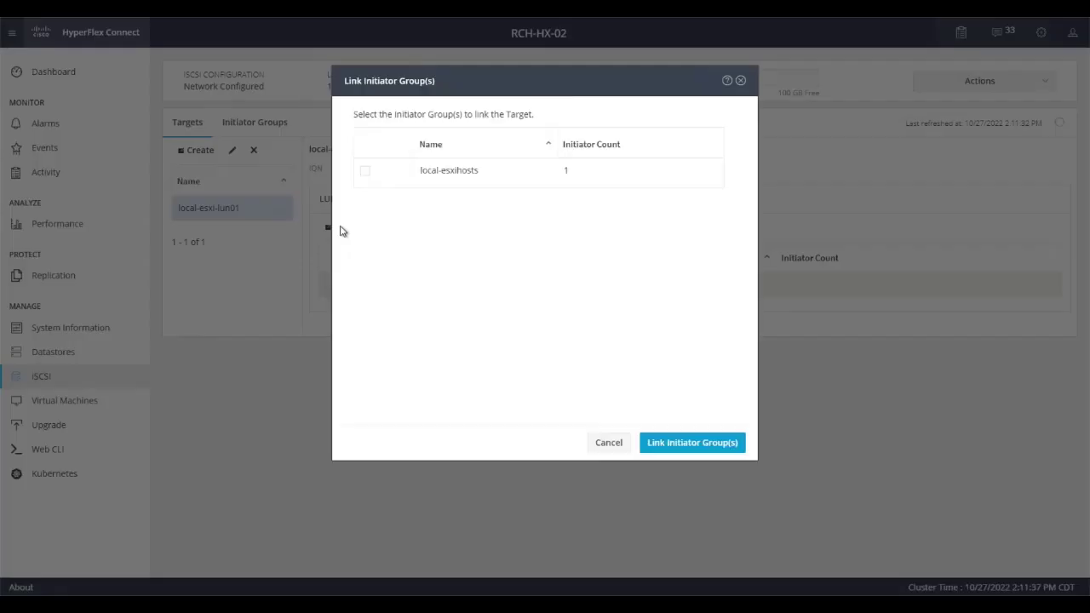
{"action": "left_click", "coordinate": [364, 173]}
{"action": "left_click", "coordinate": [691, 444]}
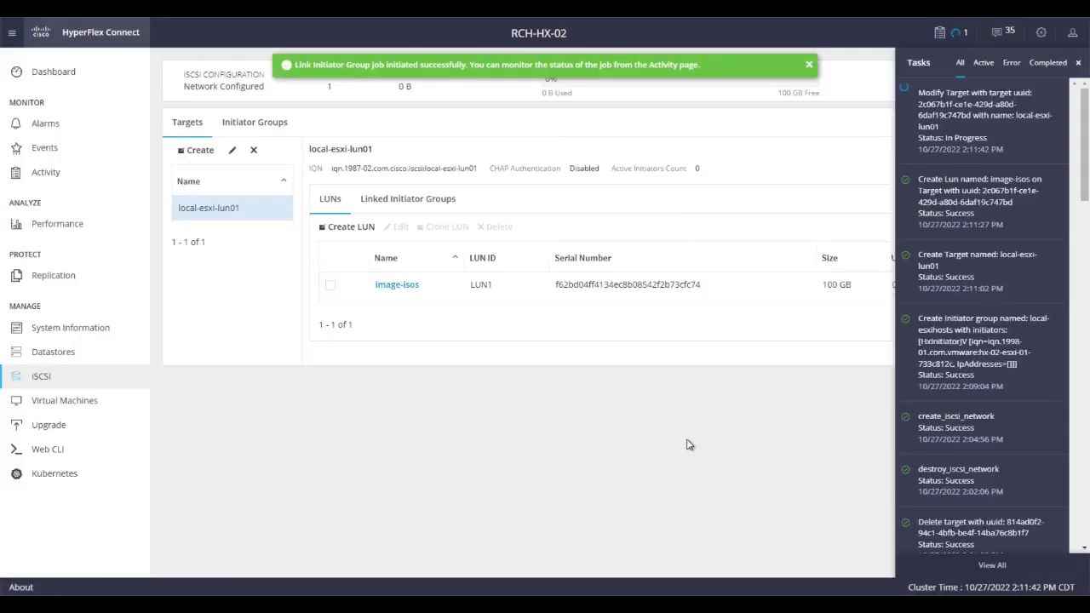
{"action": "left_click", "coordinate": [252, 125]}
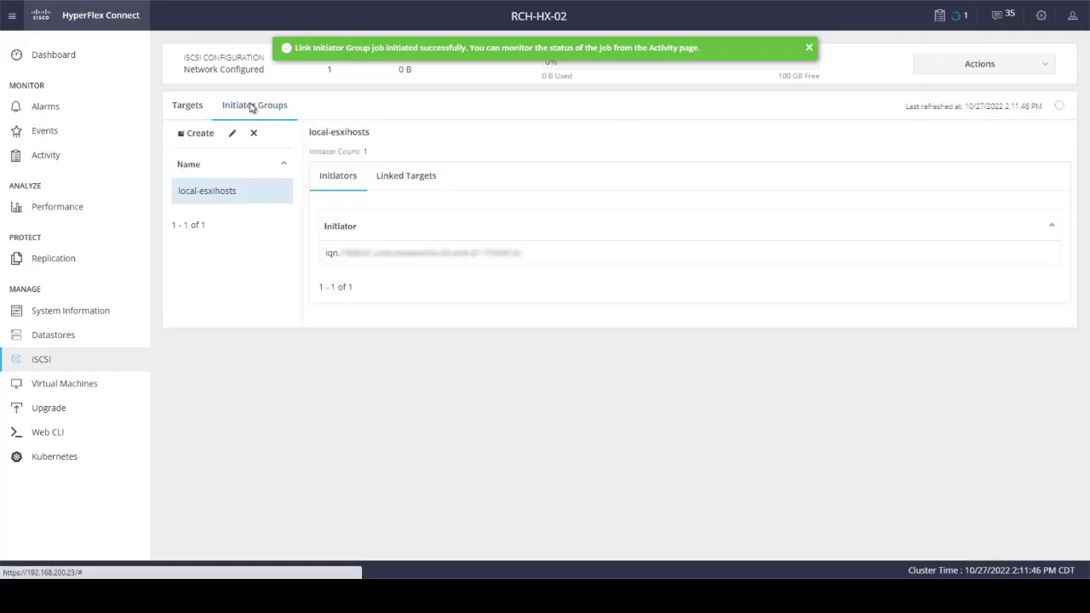
{"action": "left_click", "coordinate": [410, 181]}
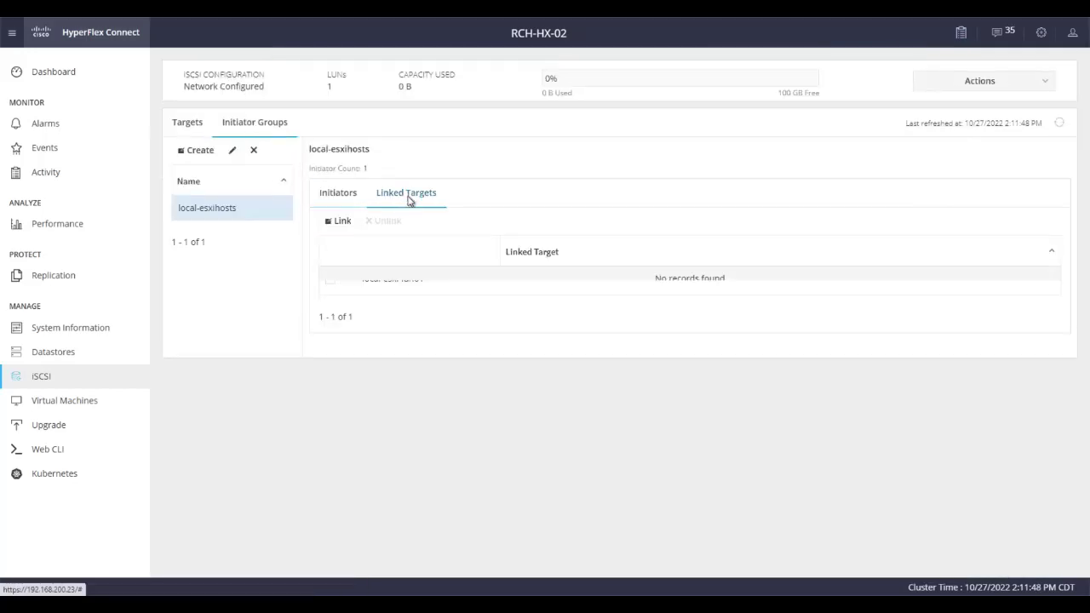